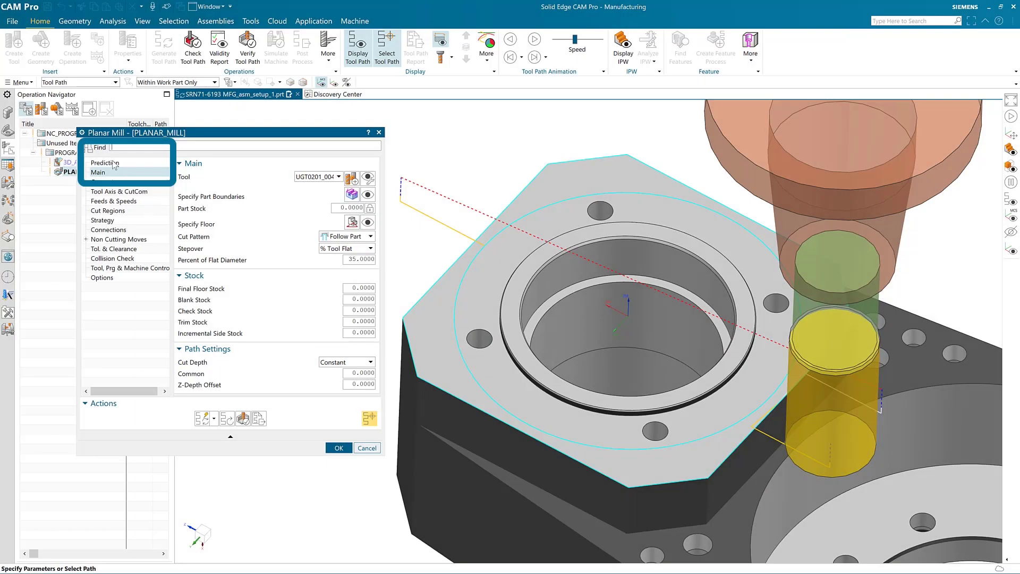
# Show the Planar Mill dialog's AI Prediction page and preview the specified floor on the part
pyautogui.click(112, 163)
pyautogui.click(365, 255)
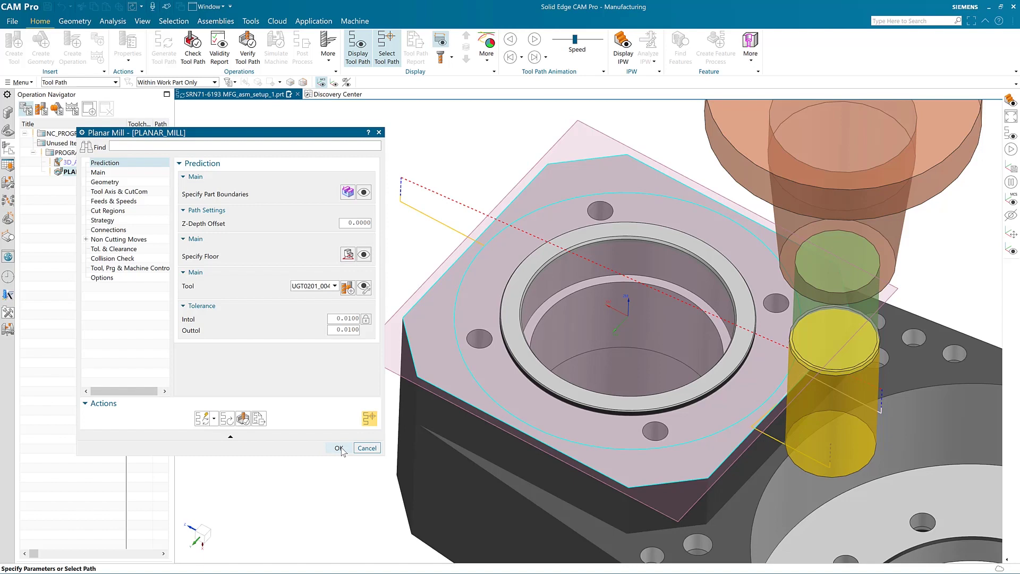
# Accept the planar mill operation, then set Rough Turn cut depth to Constant with 3 mm maximum distance
pyautogui.click(339, 448)
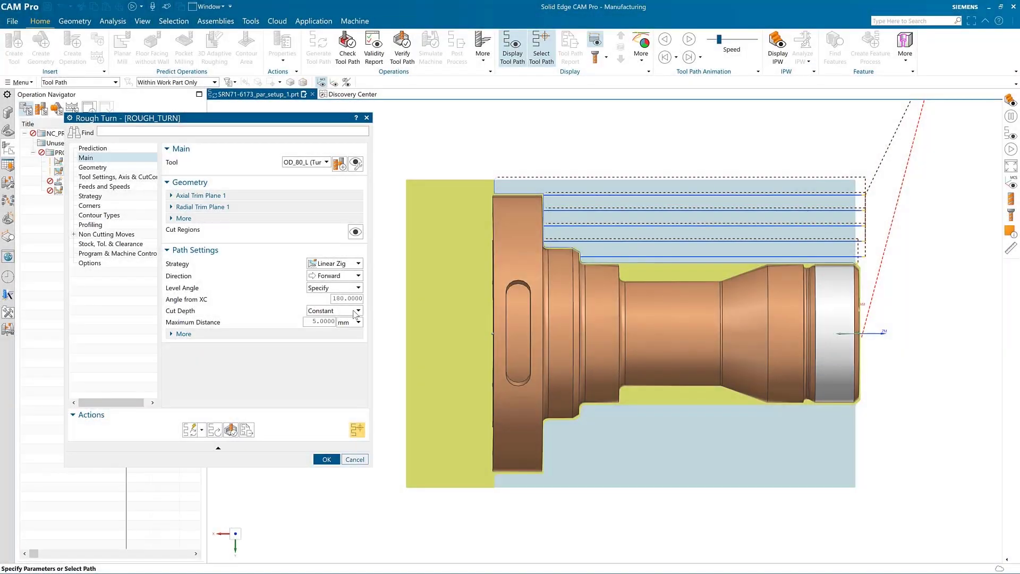
pyautogui.click(359, 311)
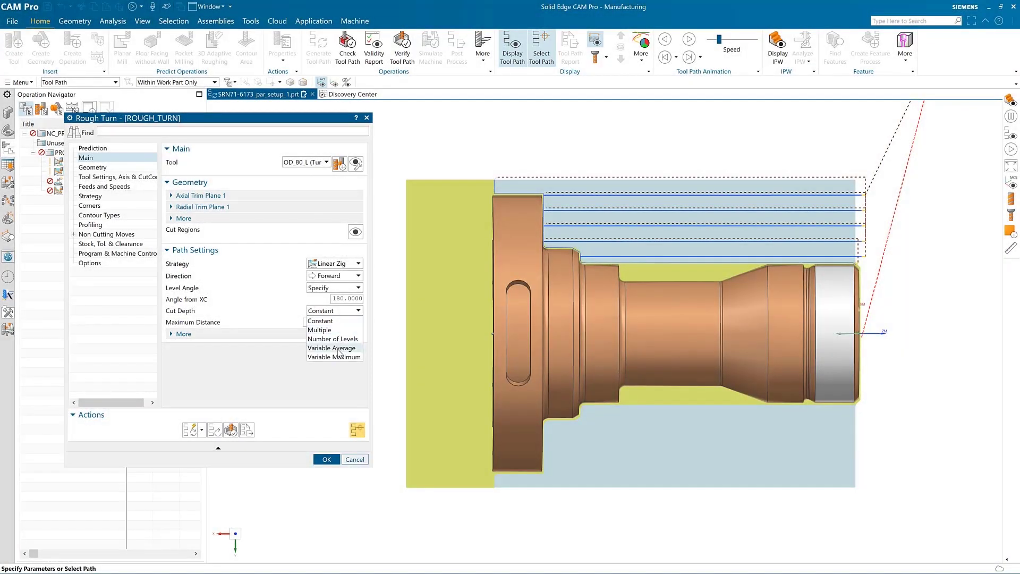
pyautogui.click(339, 349)
pyautogui.click(358, 311)
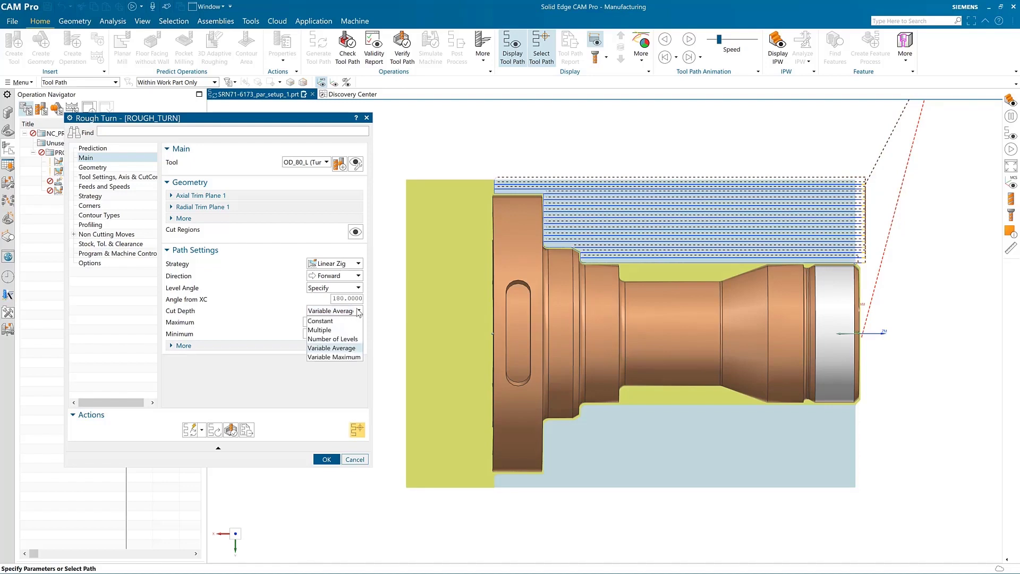
pyautogui.click(335, 321)
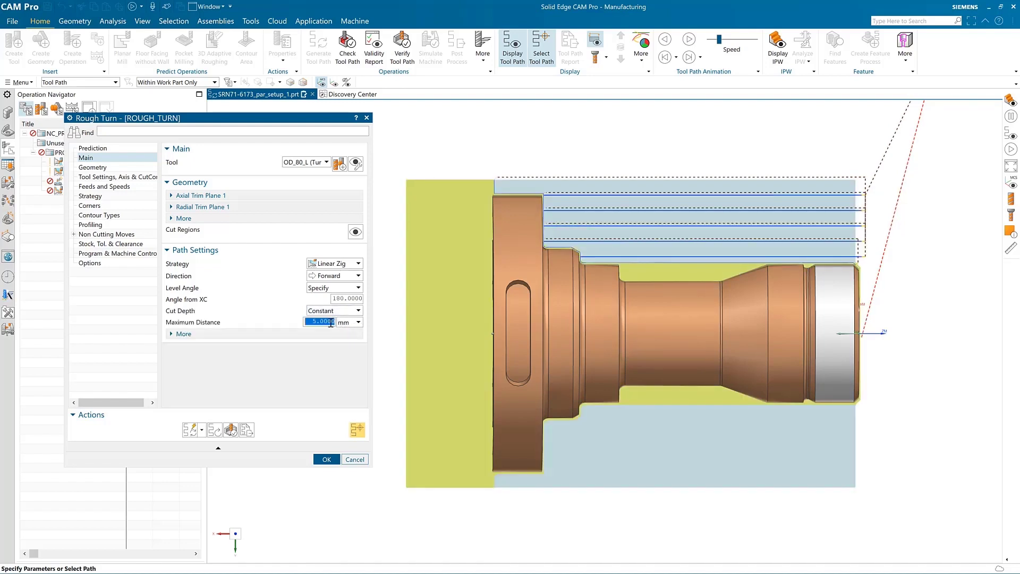
pyautogui.click(331, 323)
pyautogui.write('3')
pyautogui.press('Return')
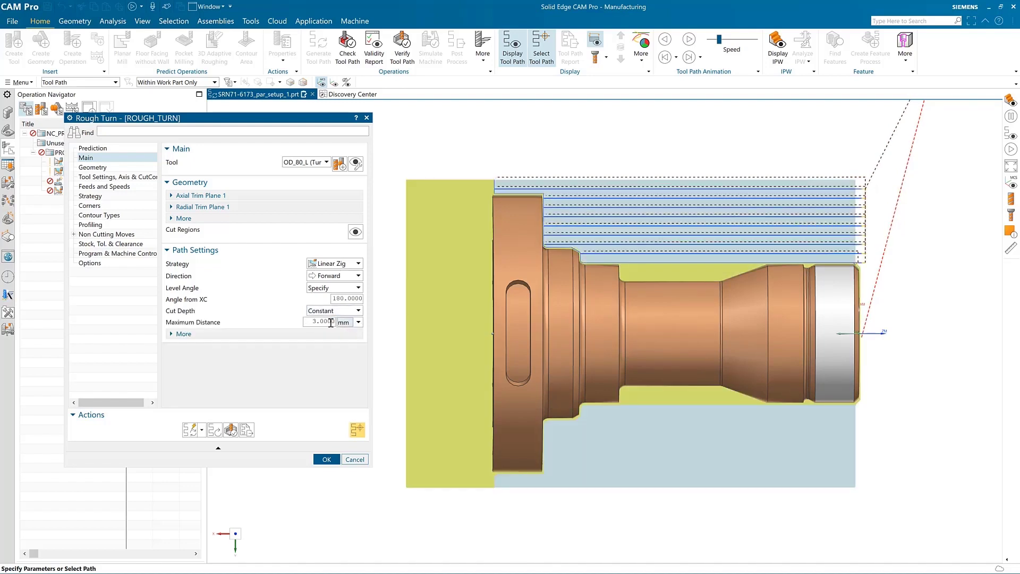
# Animate the roughing passes with Variable Average, then with Constant cut depth, to compare them
pyautogui.click(359, 312)
pyautogui.click(342, 349)
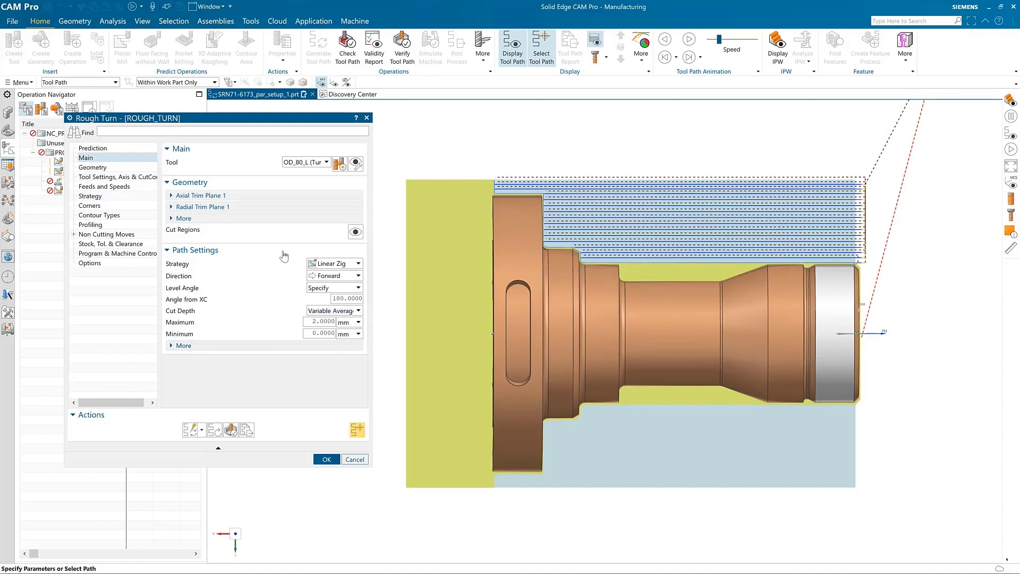
pyautogui.click(690, 39)
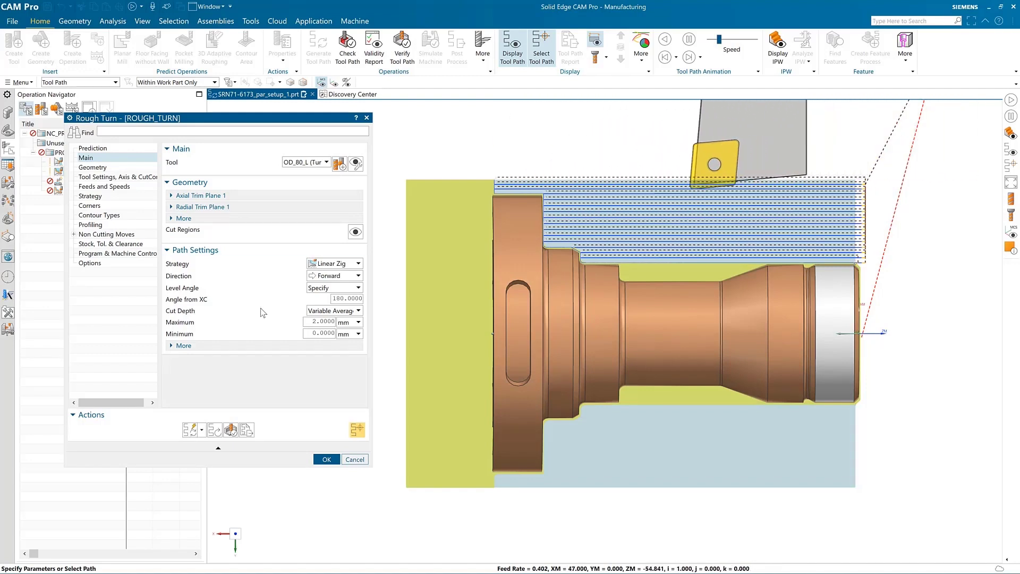
pyautogui.click(358, 311)
pyautogui.click(335, 324)
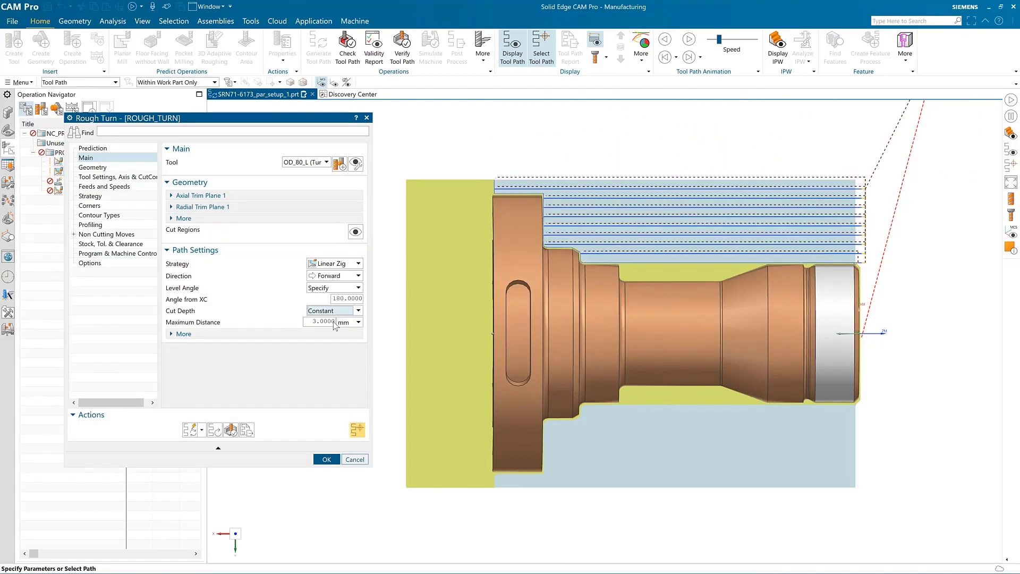
pyautogui.click(690, 38)
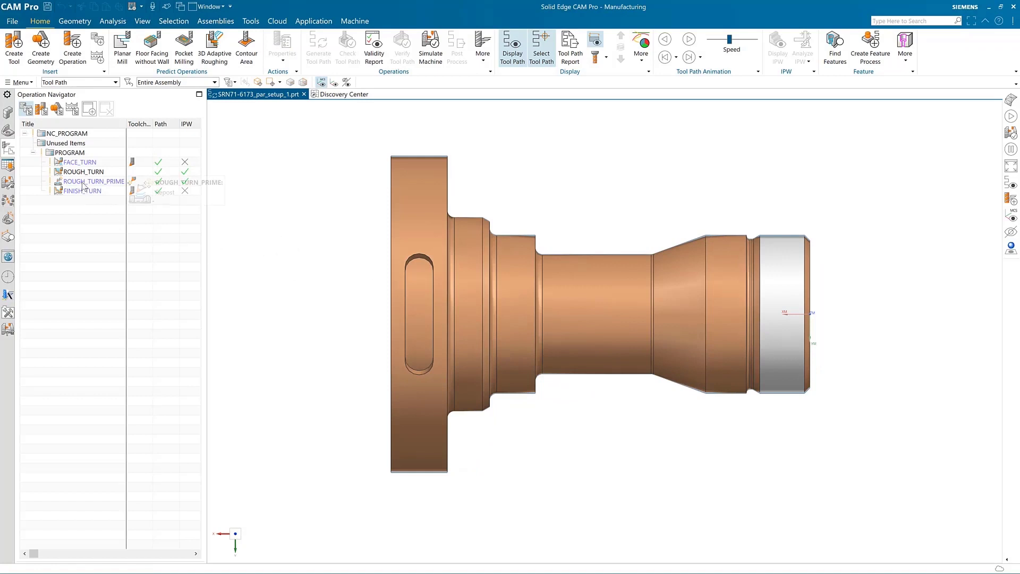
# Select ROUGH_TURN_PRIME and animate the tool along its prime roughing path
pyautogui.click(83, 182)
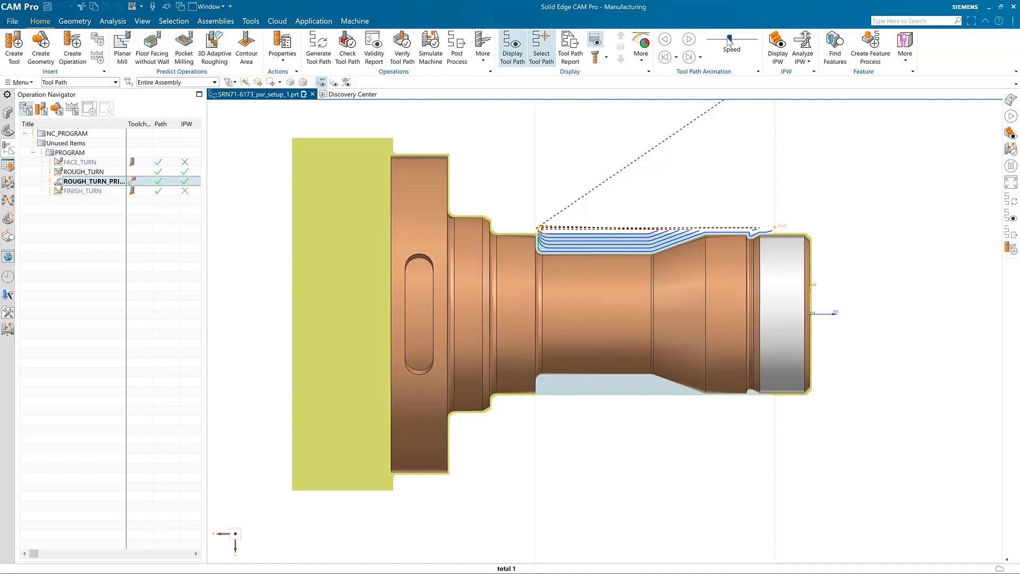
pyautogui.click(689, 39)
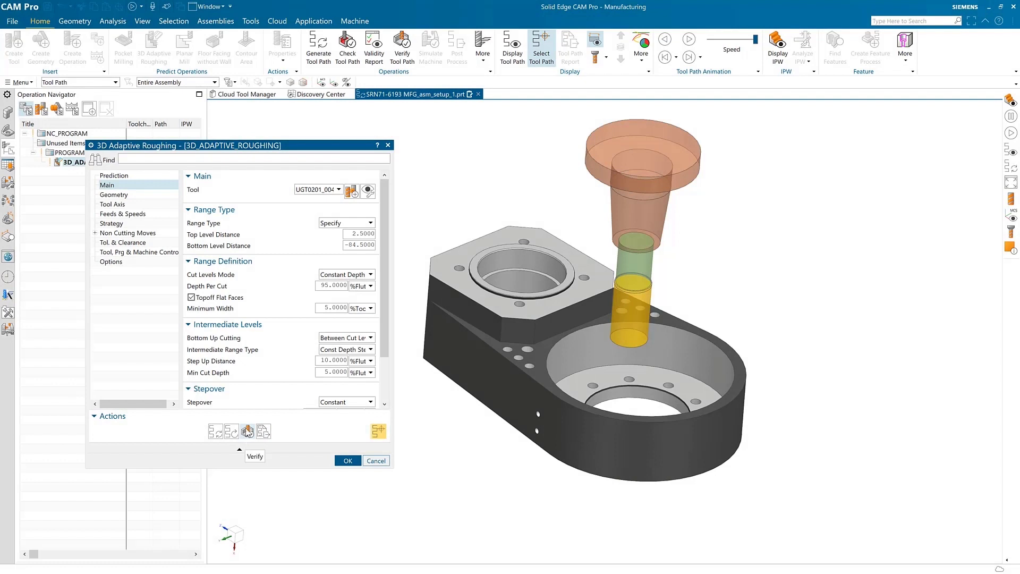
# Verify the 3D adaptive roughing toolpath and play its 3D dynamic material removal simulation
pyautogui.click(247, 431)
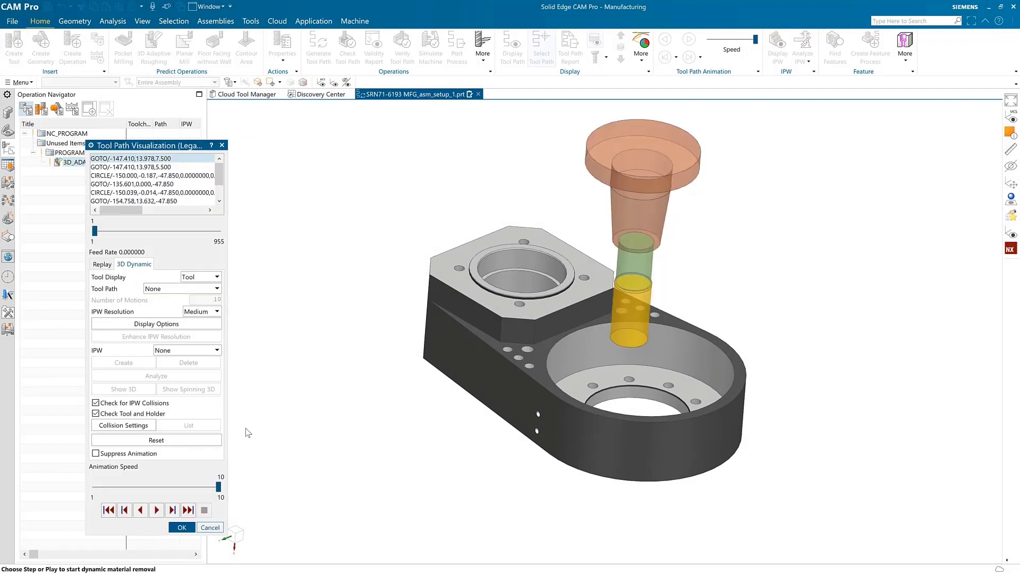
pyautogui.click(156, 511)
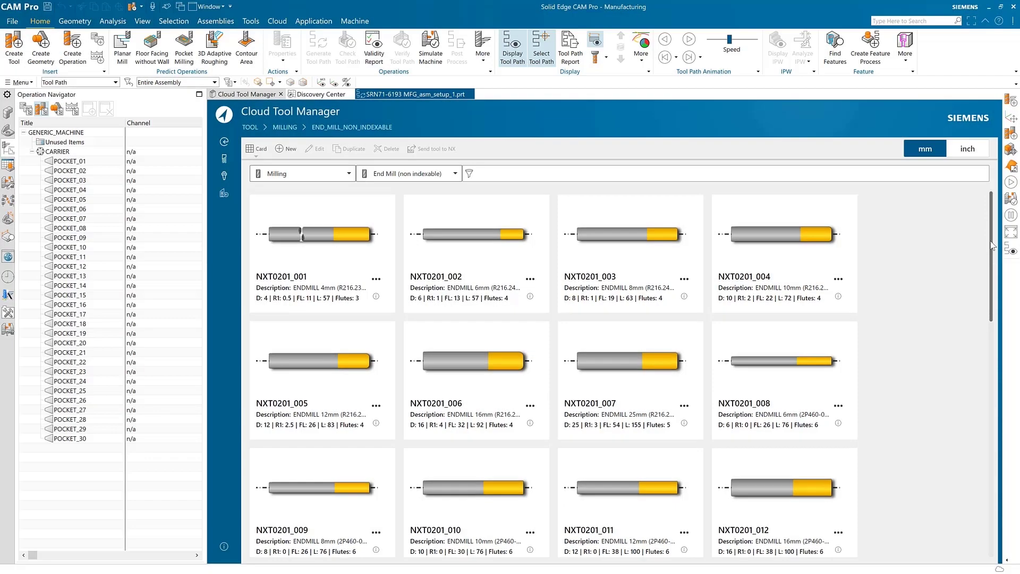
# Browse the cloud tool library's holders and SECO Suggest vendor, then add end mill NXT0201_001
pyautogui.scroll(-15, 1005, 427)
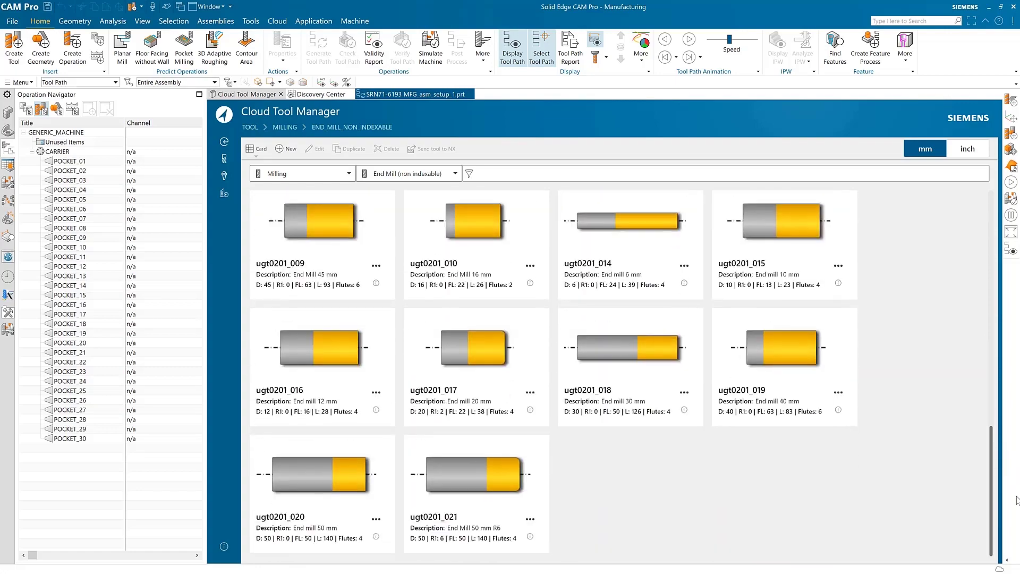
pyautogui.scroll(15, 1005, 427)
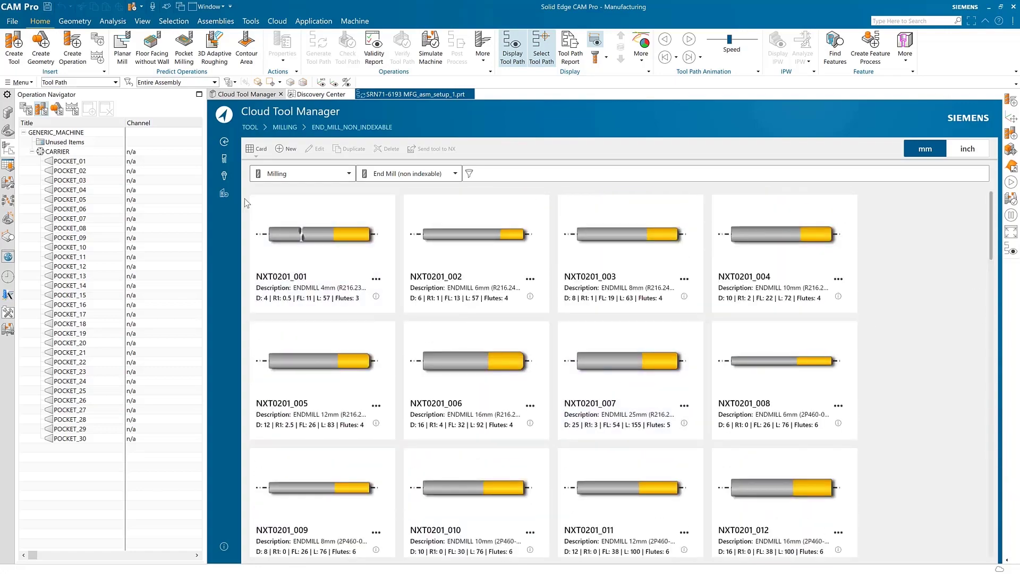
pyautogui.click(223, 179)
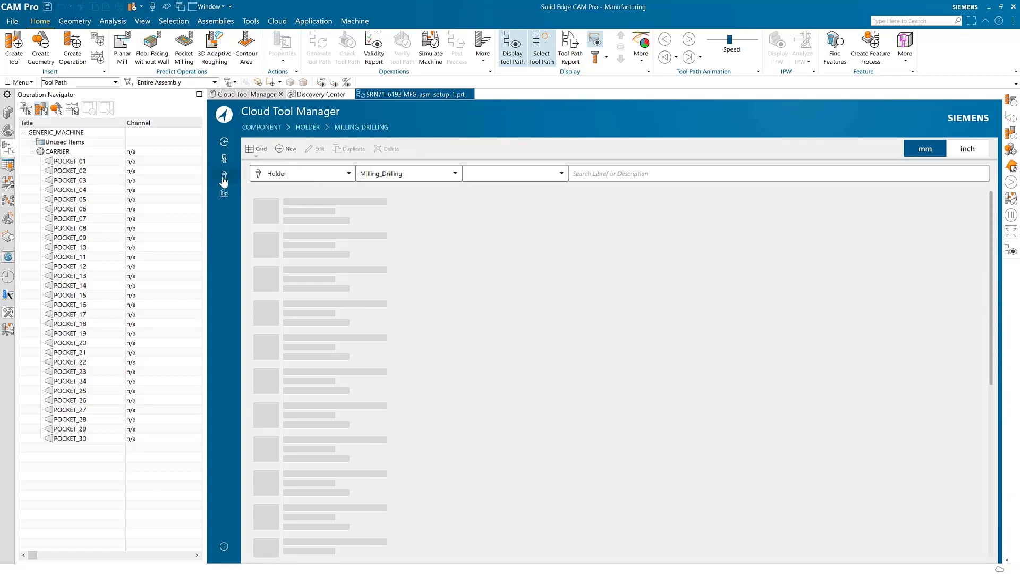
pyautogui.click(225, 194)
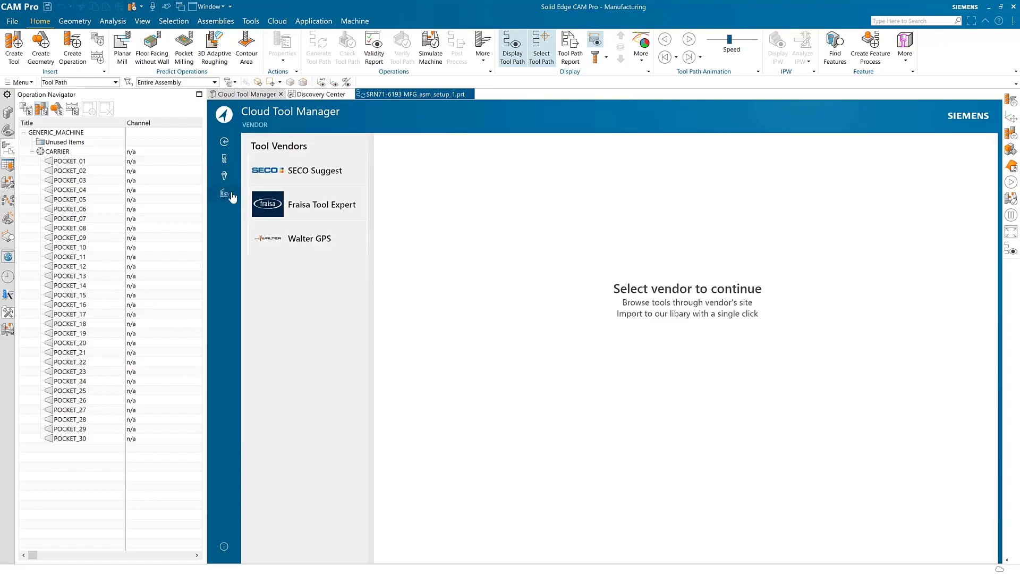
pyautogui.click(281, 232)
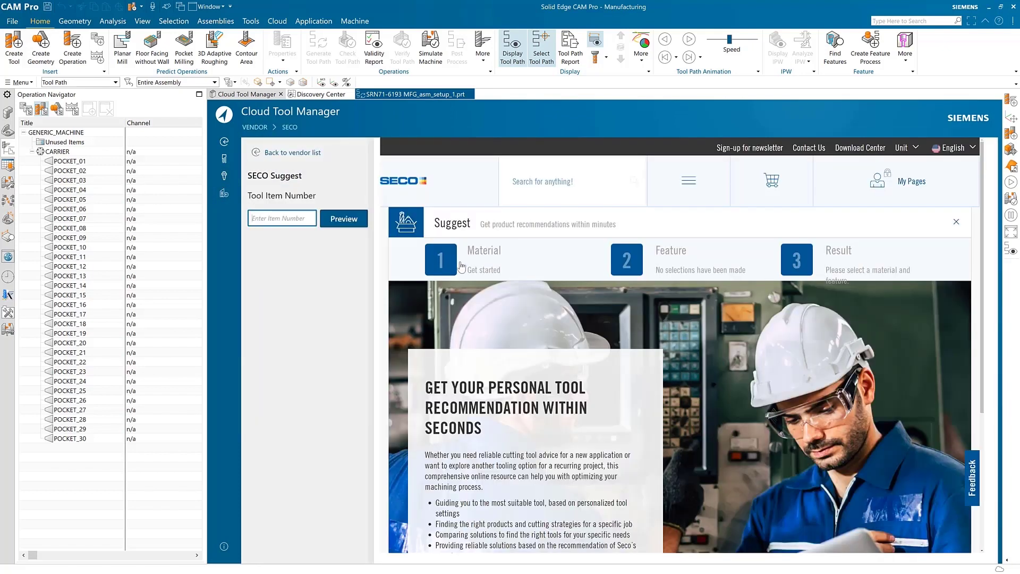
pyautogui.click(224, 162)
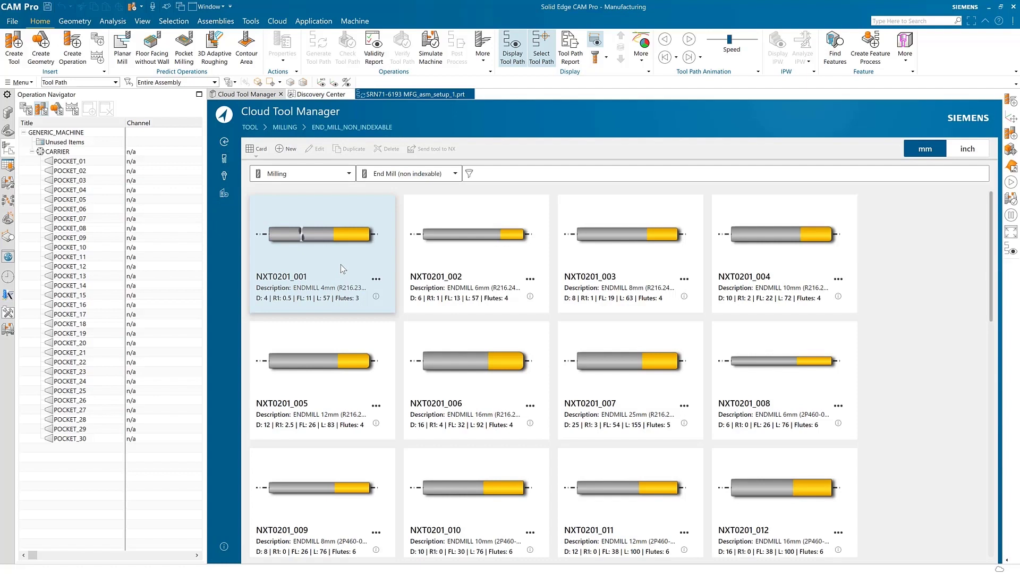
pyautogui.doubleClick(361, 247)
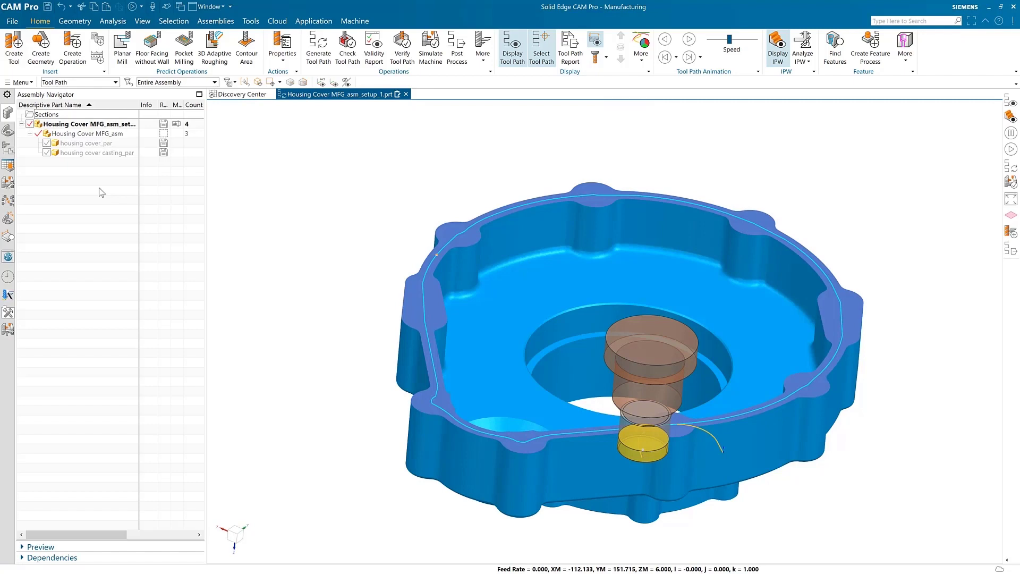
# Show the casting, open FACE_MILL_MIDPASS for editing, and hide the in-process workpiece
pyautogui.click(47, 152)
pyautogui.click(7, 150)
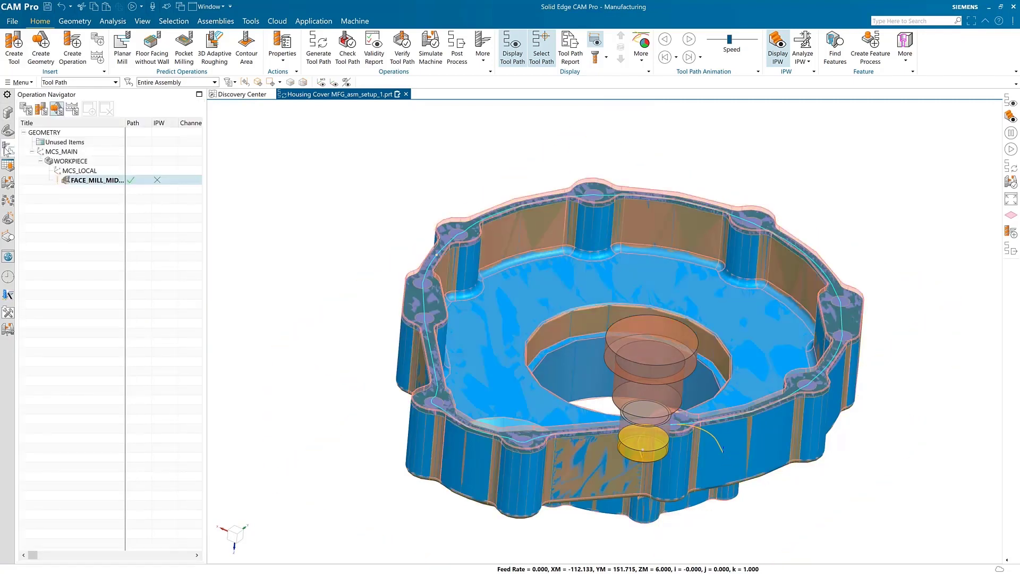
pyautogui.doubleClick(83, 182)
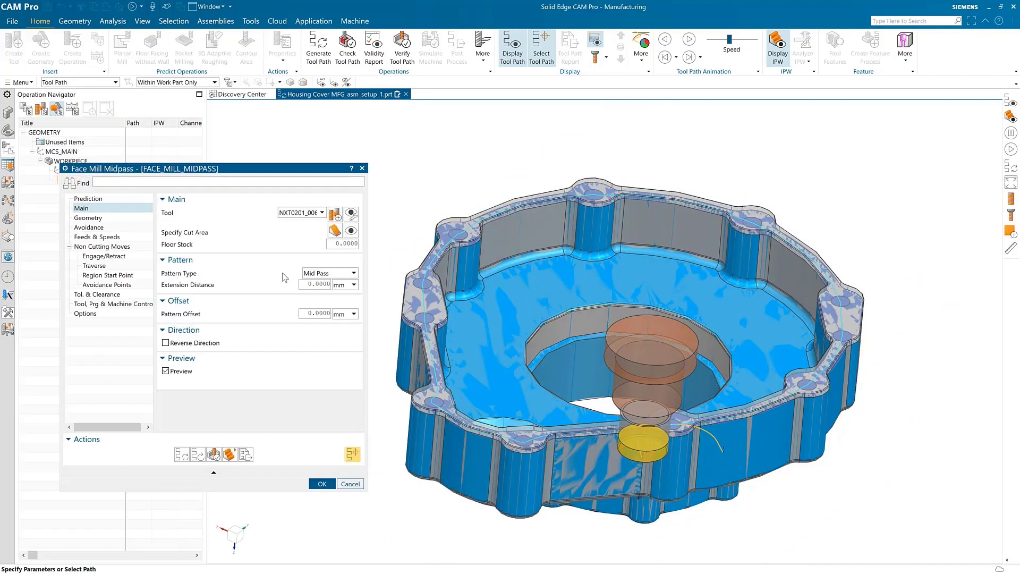
pyautogui.click(776, 51)
# Regenerate FACE_MILL_MIDPASS with Convex Hull pattern and tool UGT0212_004, then redisplay the IPW
pyautogui.click(347, 274)
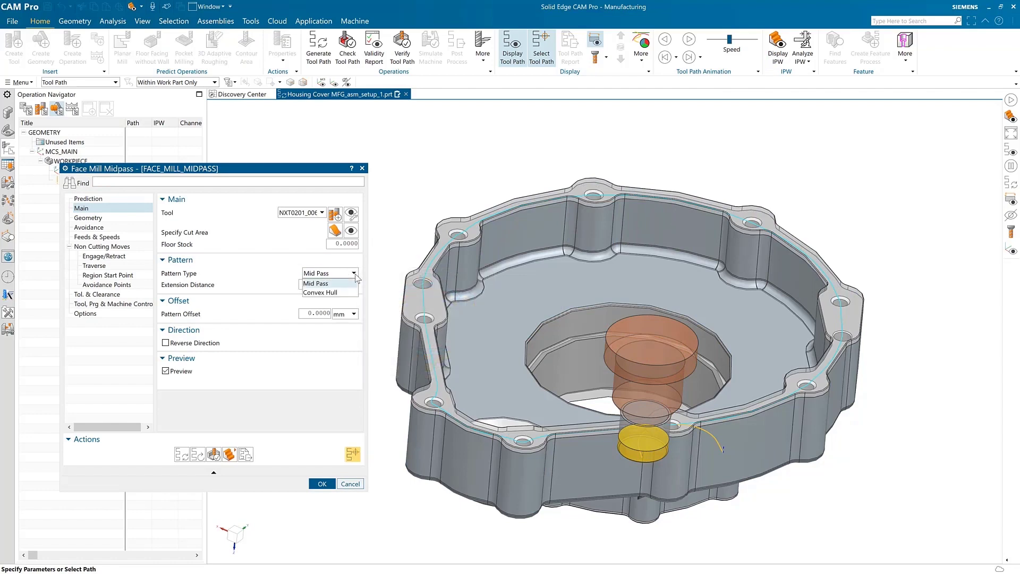
pyautogui.click(343, 295)
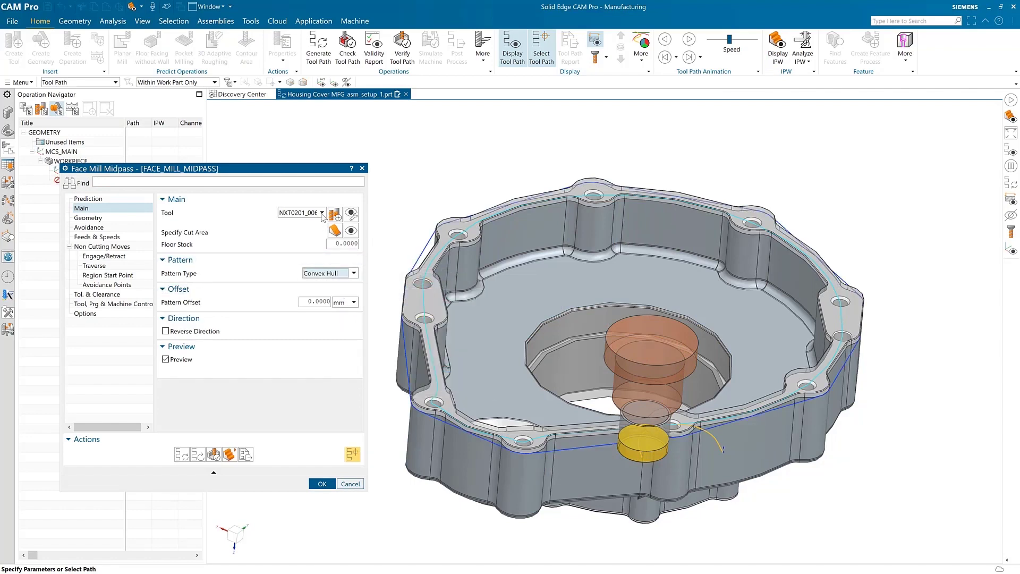
pyautogui.click(323, 213)
pyautogui.click(320, 246)
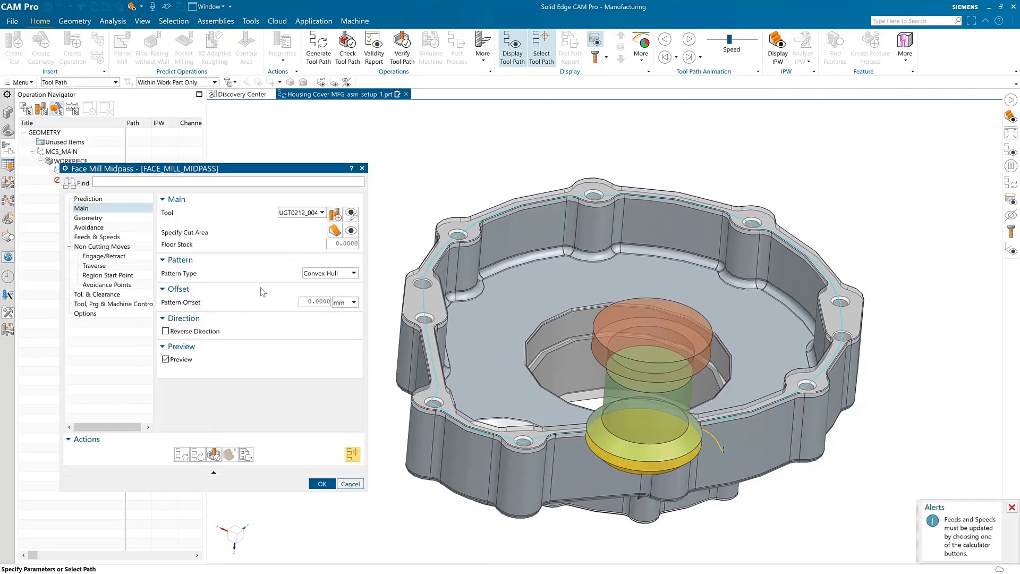
pyautogui.click(182, 455)
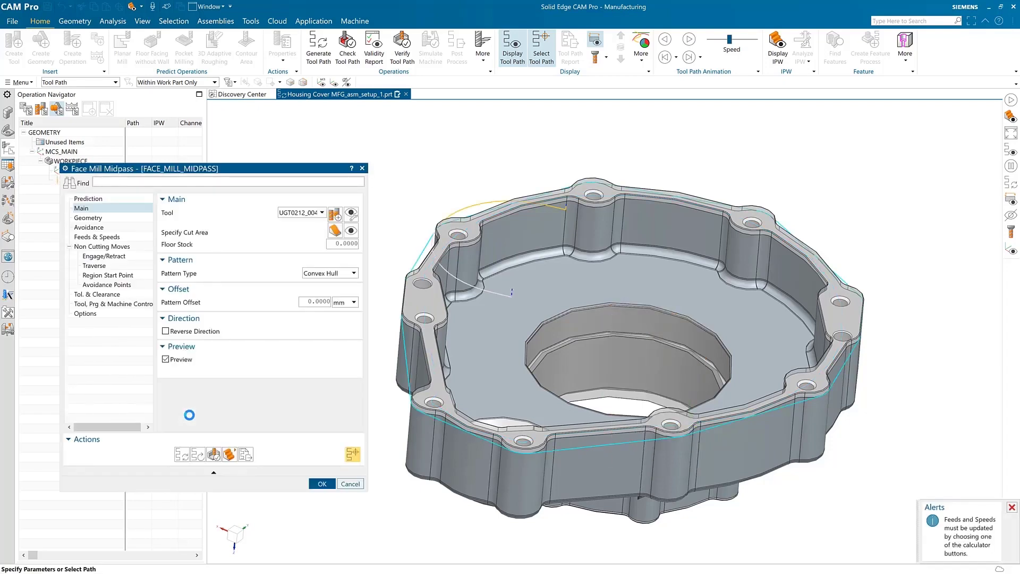
pyautogui.click(322, 484)
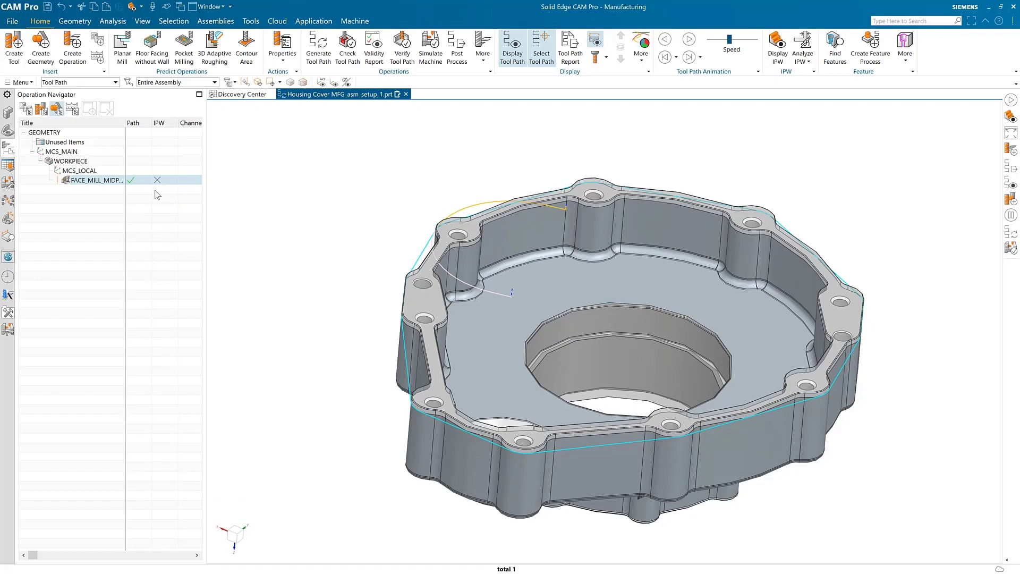
pyautogui.click(776, 46)
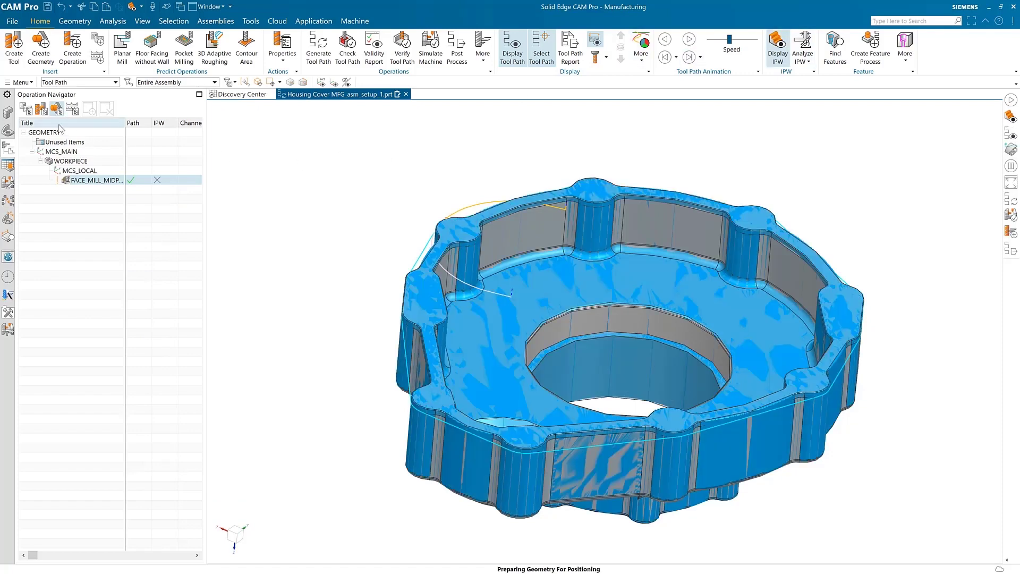
pyautogui.click(8, 112)
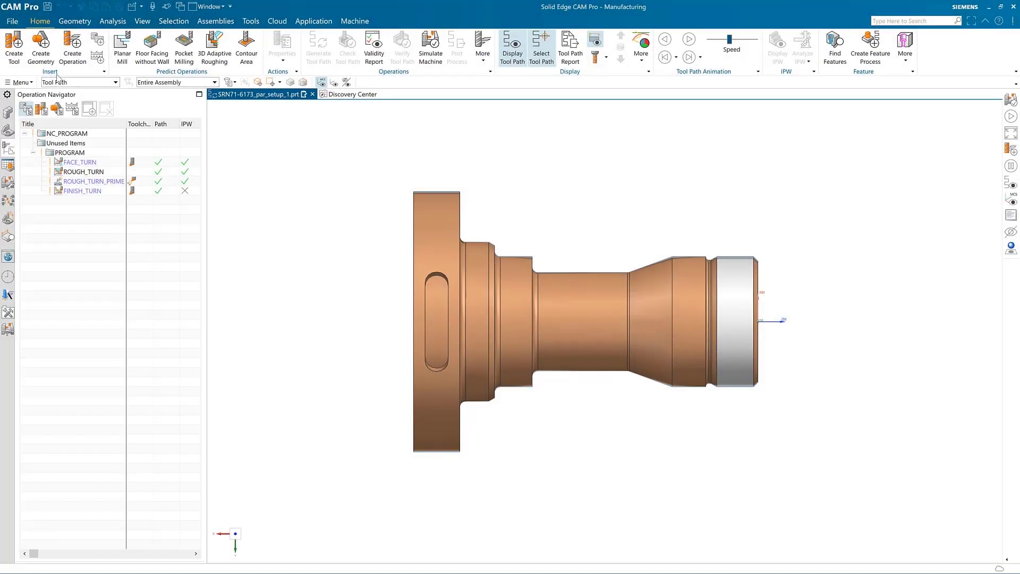
# Open the saved part file IPW After Prime Turning.prt
pyautogui.click(12, 22)
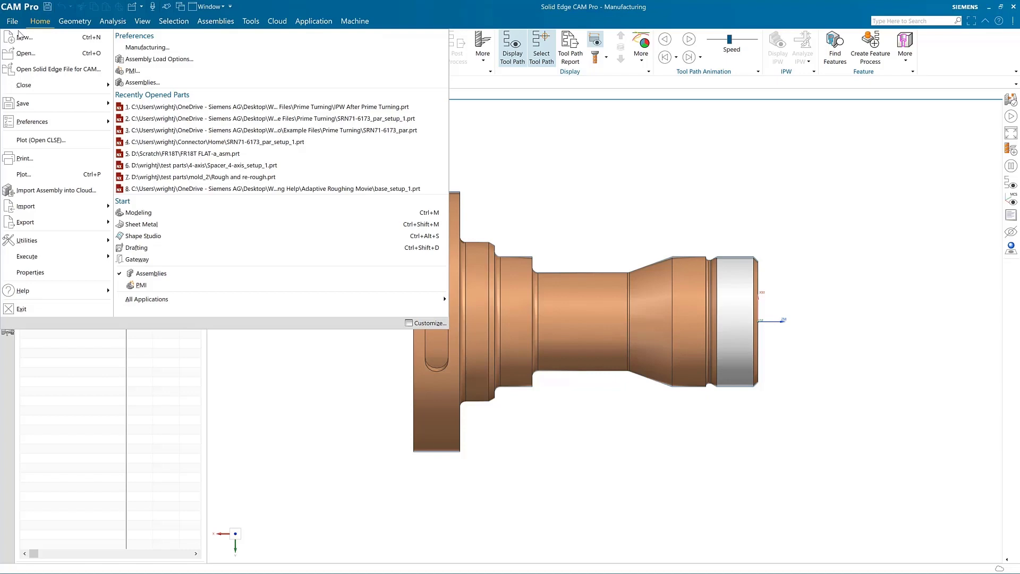
pyautogui.click(26, 54)
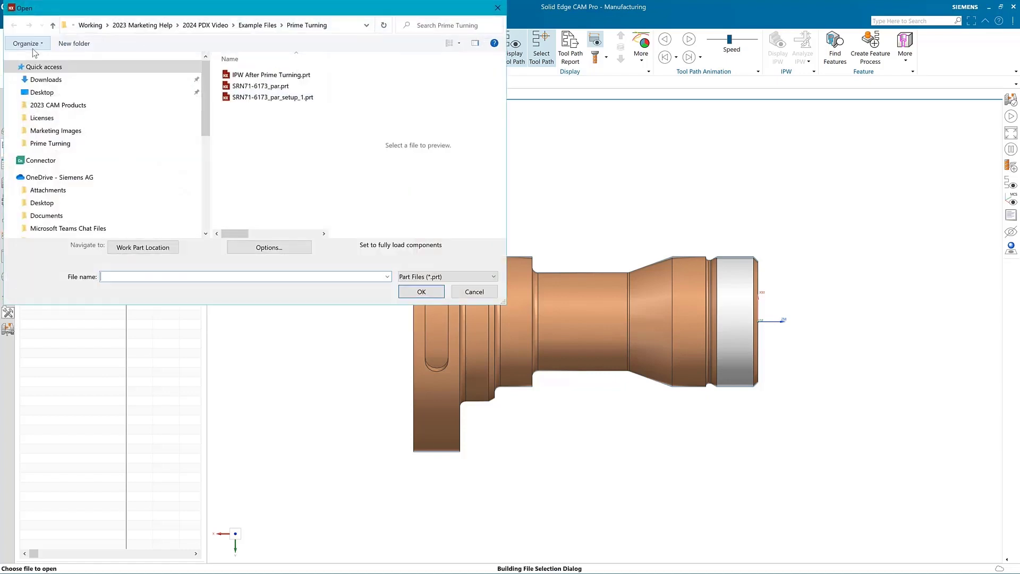
pyautogui.click(258, 76)
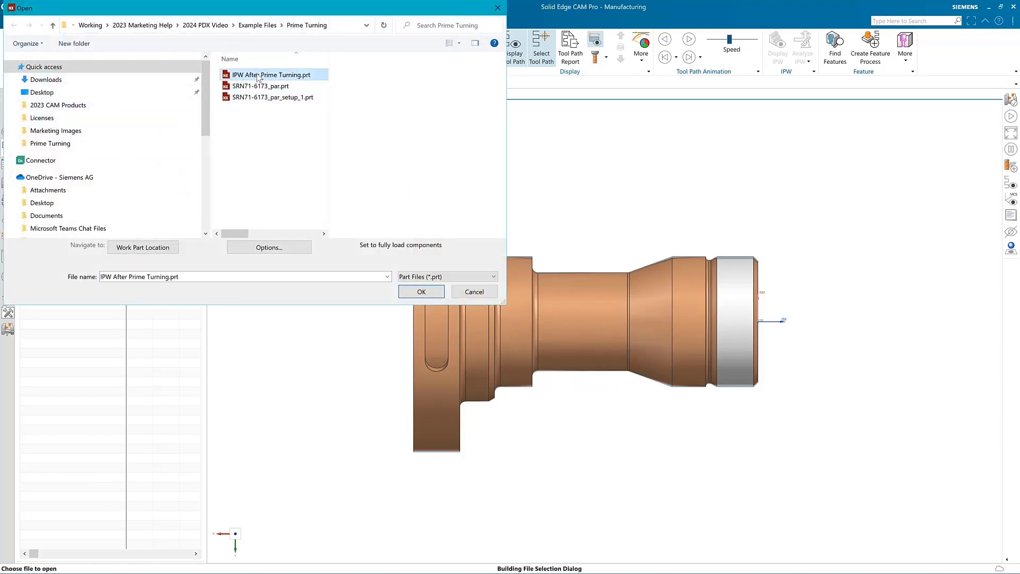
pyautogui.click(436, 294)
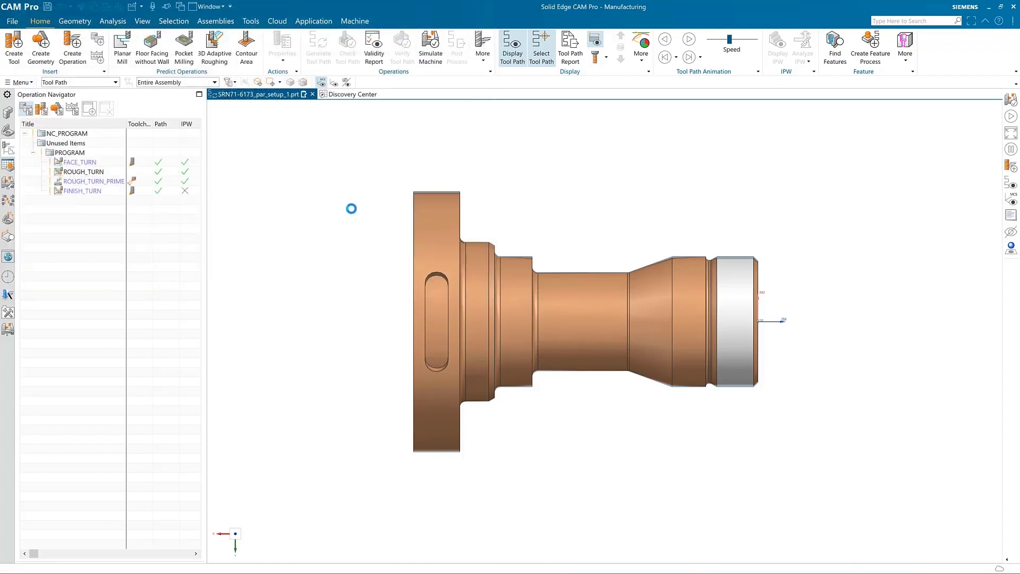
# Give the viewport a white background and fit the part in the view
pyautogui.rightClick(369, 239)
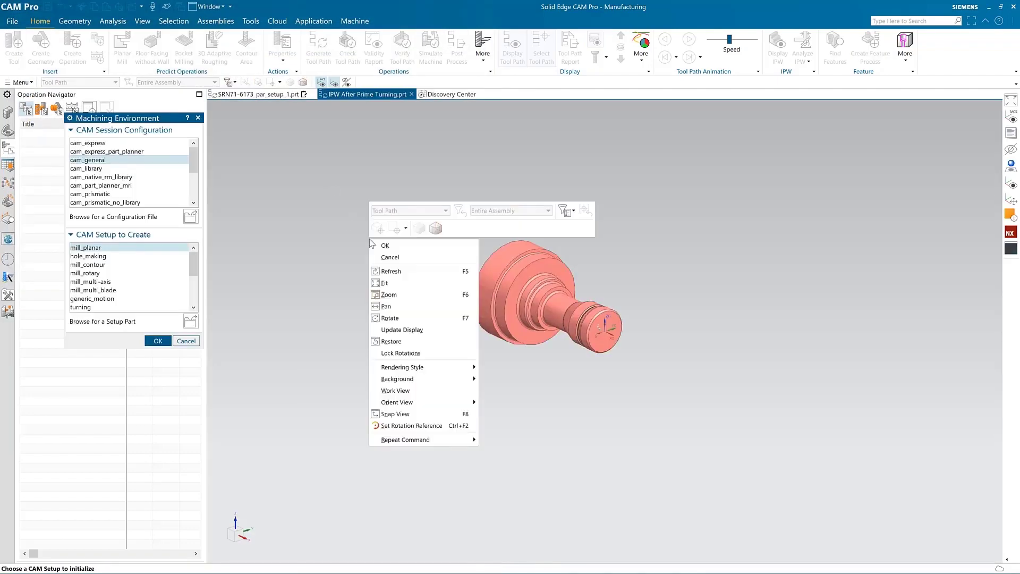
pyautogui.moveTo(461, 379)
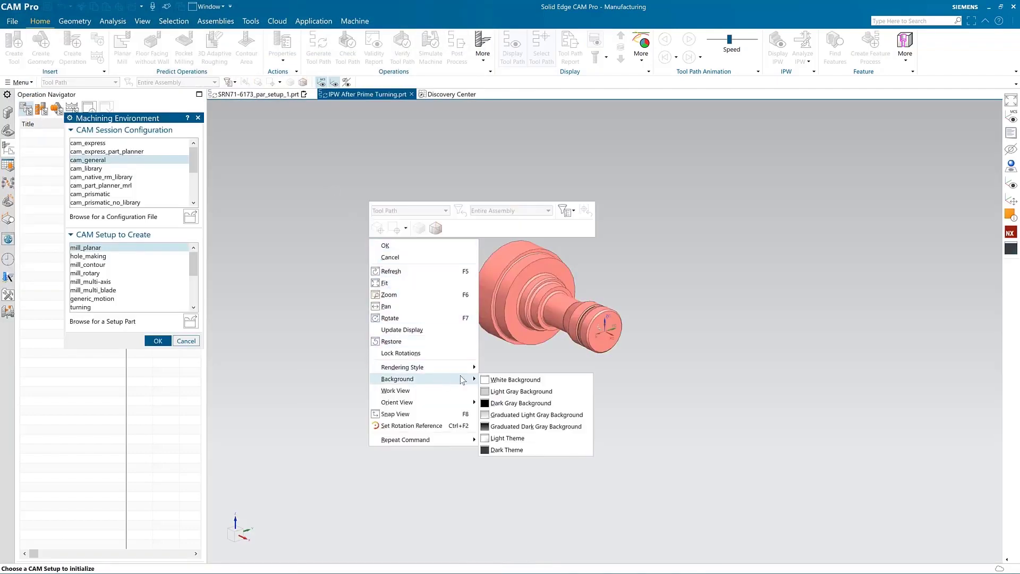
pyautogui.click(497, 380)
pyautogui.press('Home')
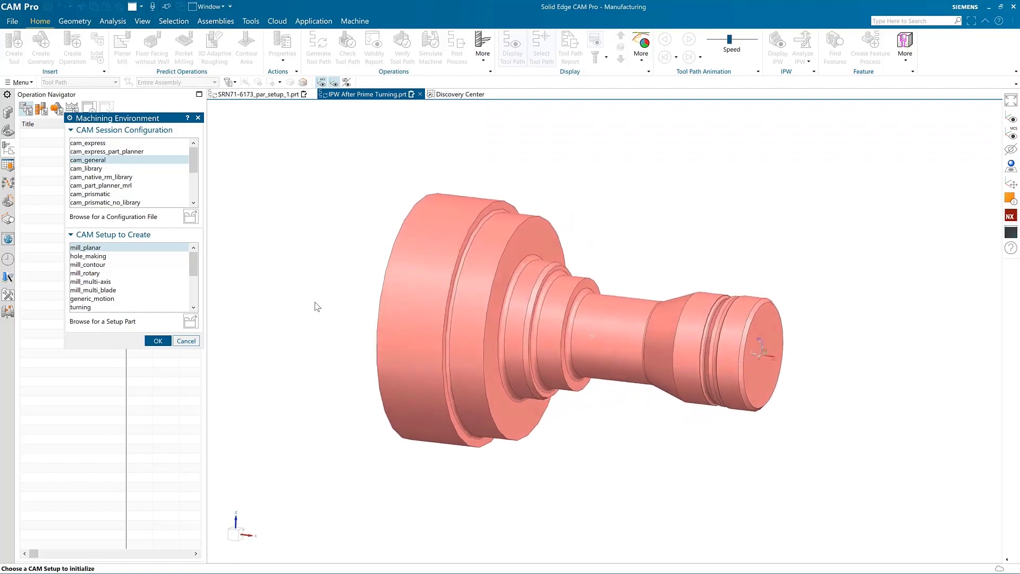